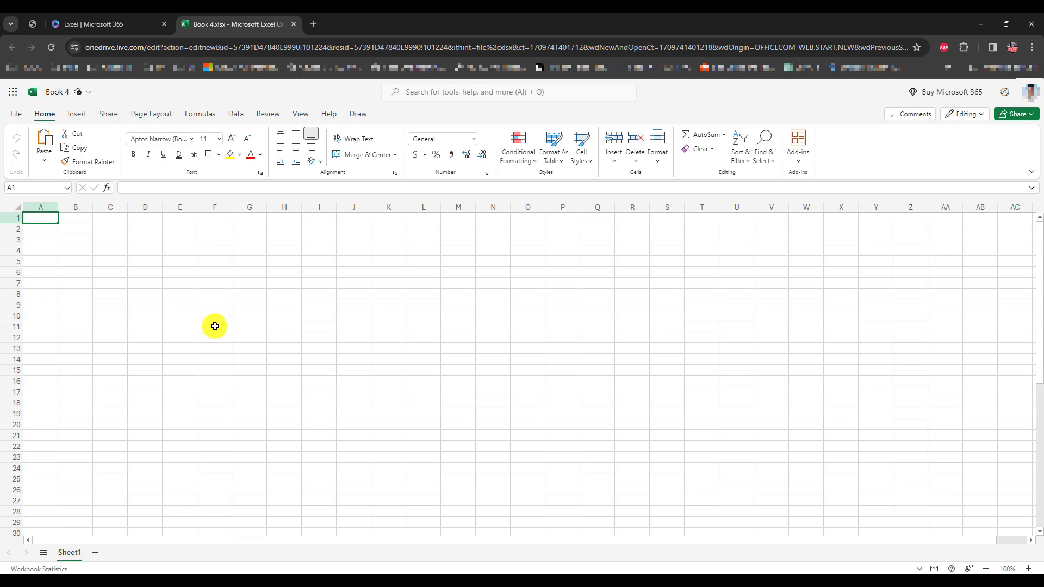
# Step: Open the Office Add-ins store from File > Get Add-ins and search it for 'chatgpt'
pyautogui.click(17, 113)
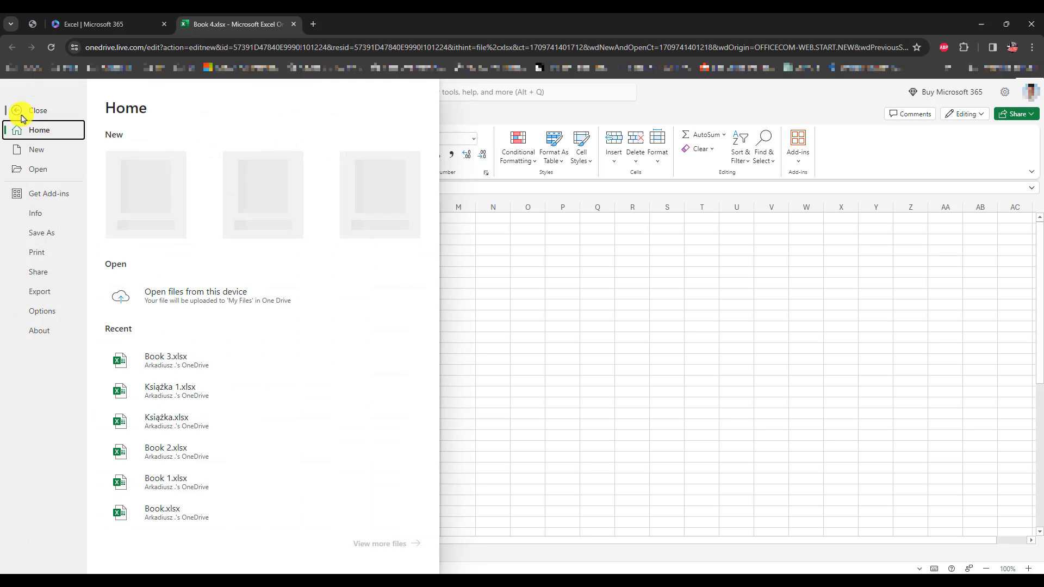
pyautogui.click(55, 199)
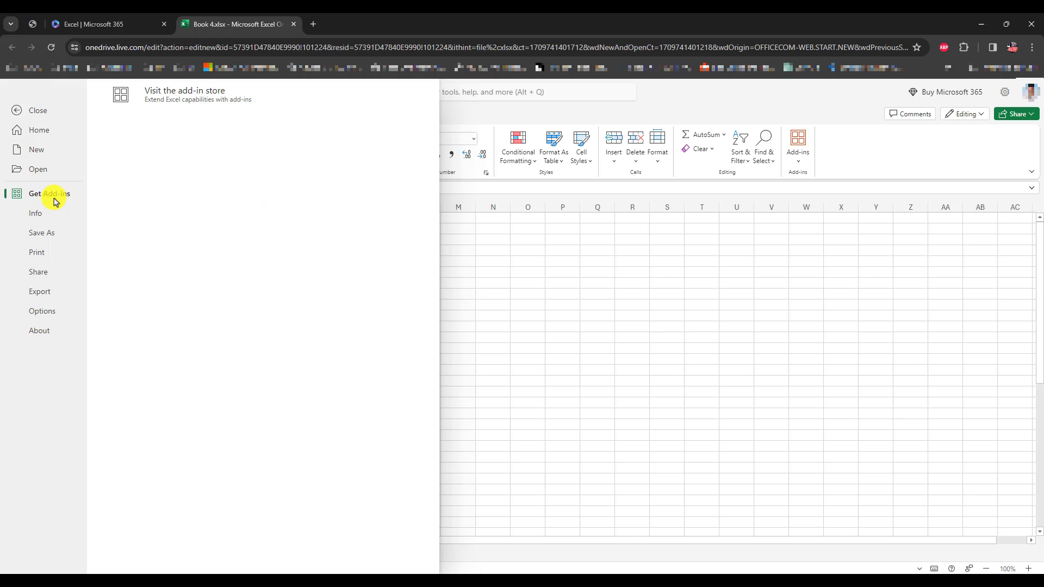
pyautogui.click(169, 99)
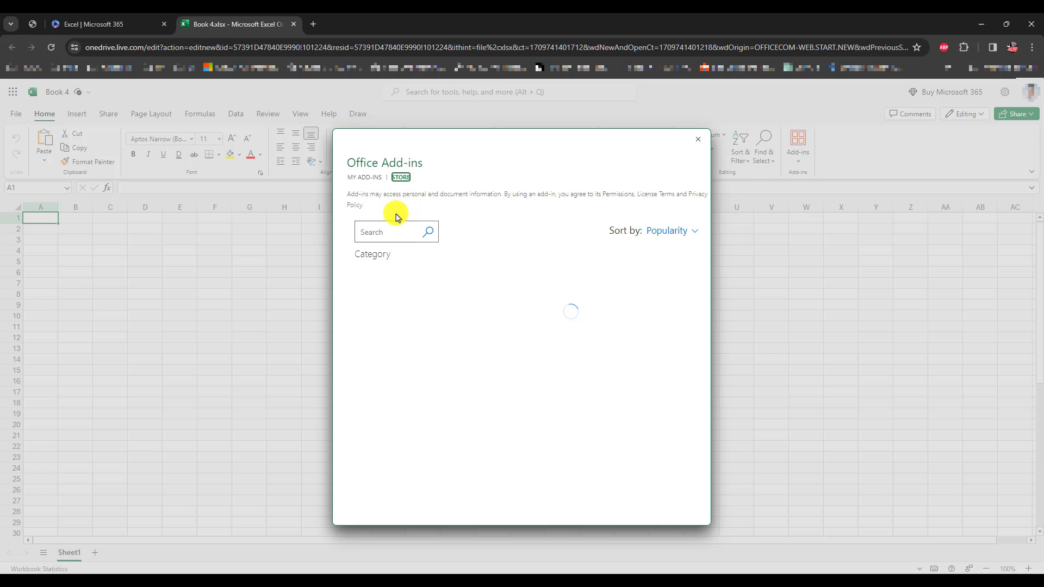
pyautogui.click(379, 234)
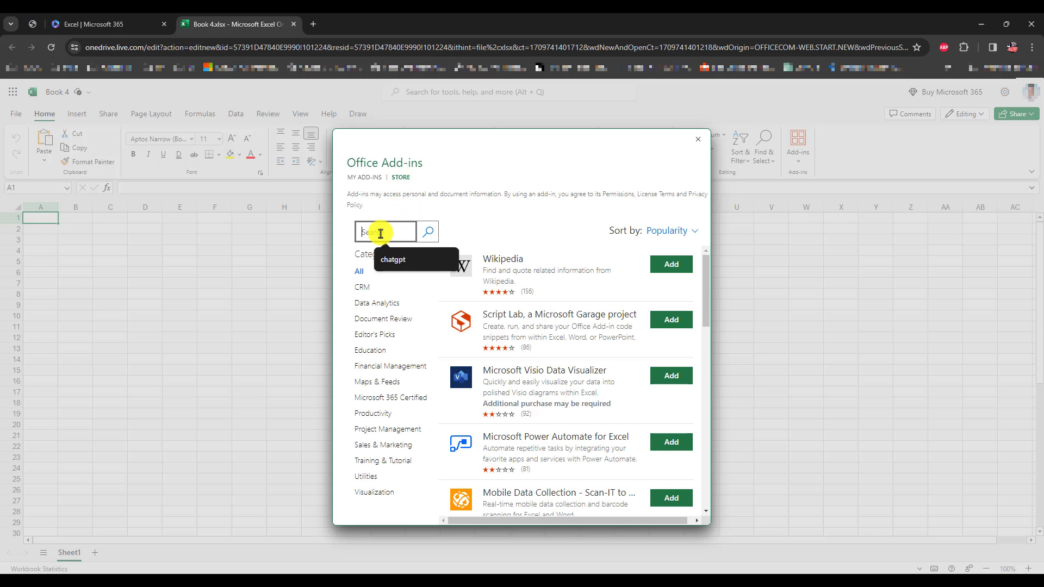
pyautogui.click(397, 260)
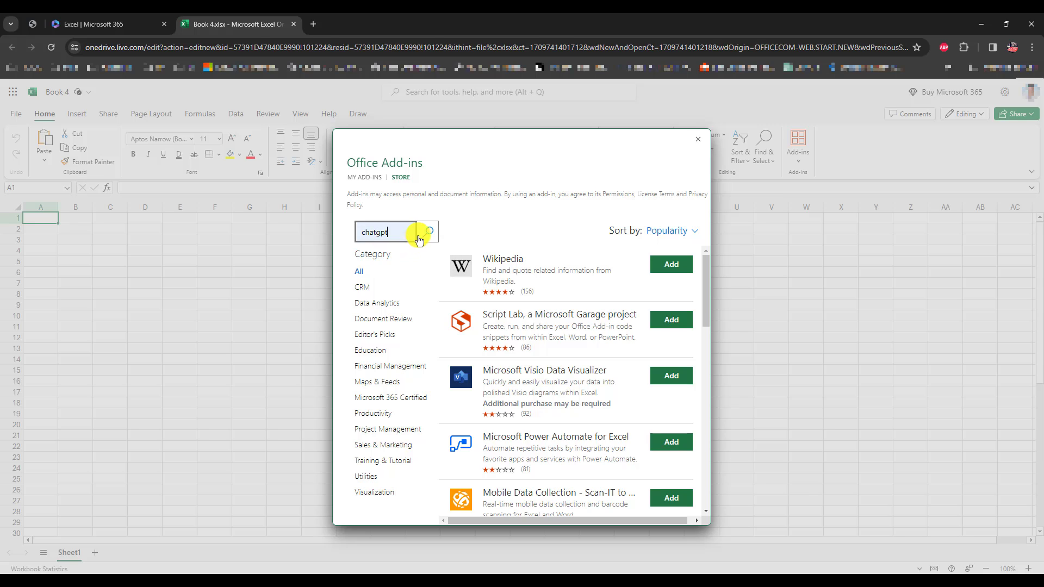
pyautogui.click(428, 232)
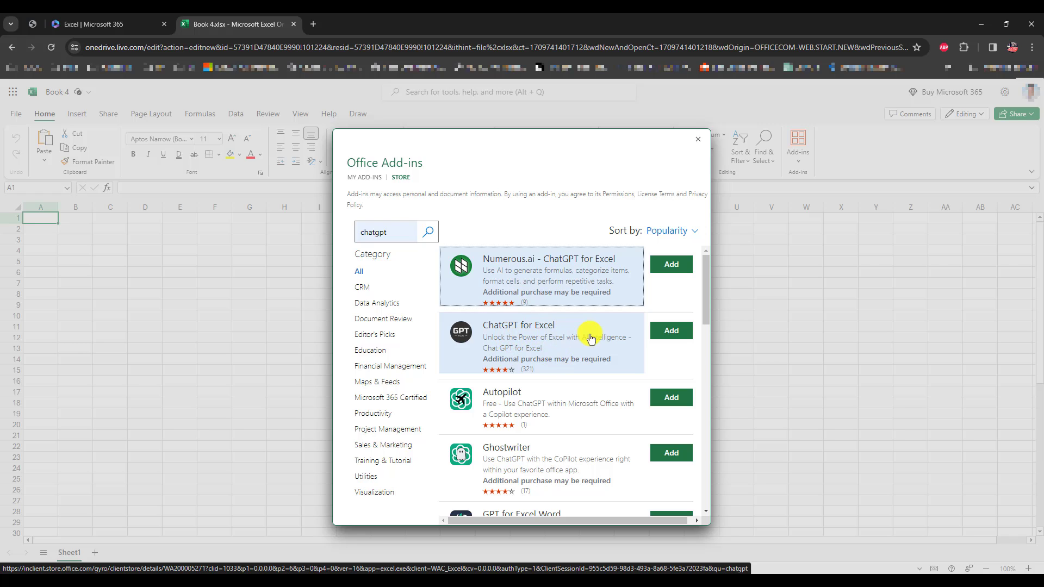
# Step: Install ChatGPT for Excel, accepting its license and closing the tips, then select cell B3
pyautogui.click(660, 331)
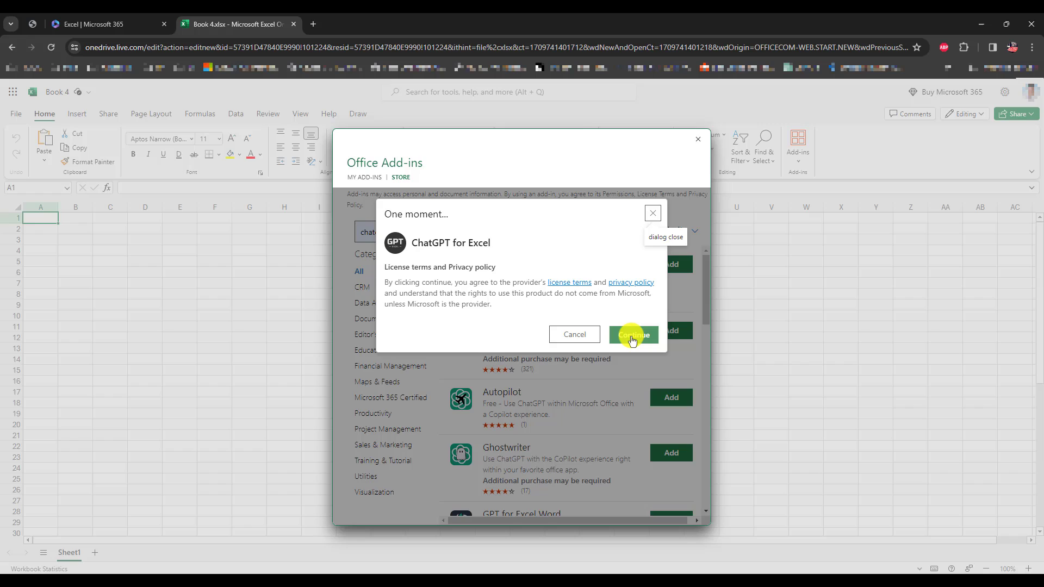
pyautogui.click(632, 335)
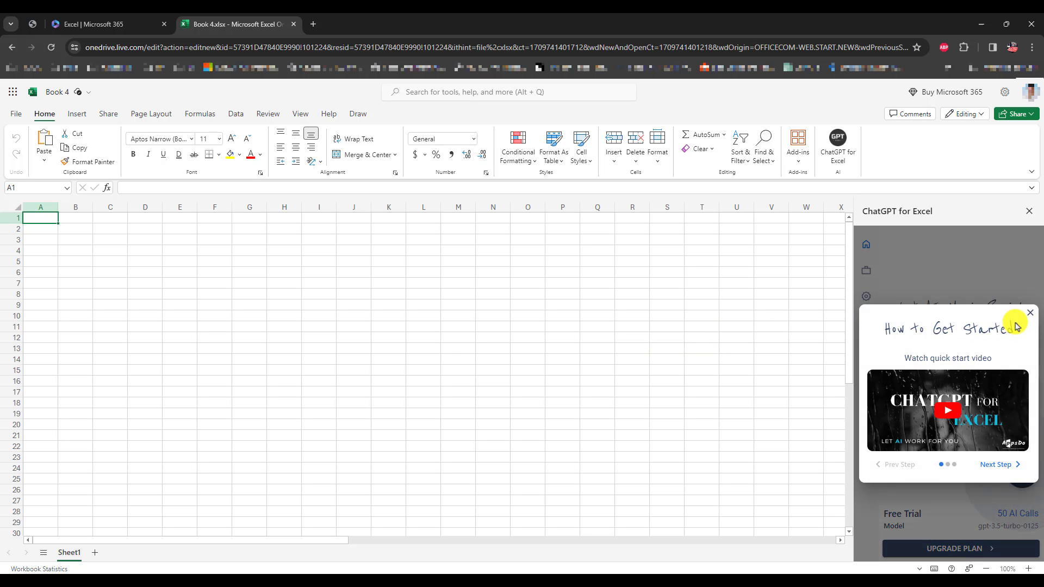
pyautogui.click(1029, 314)
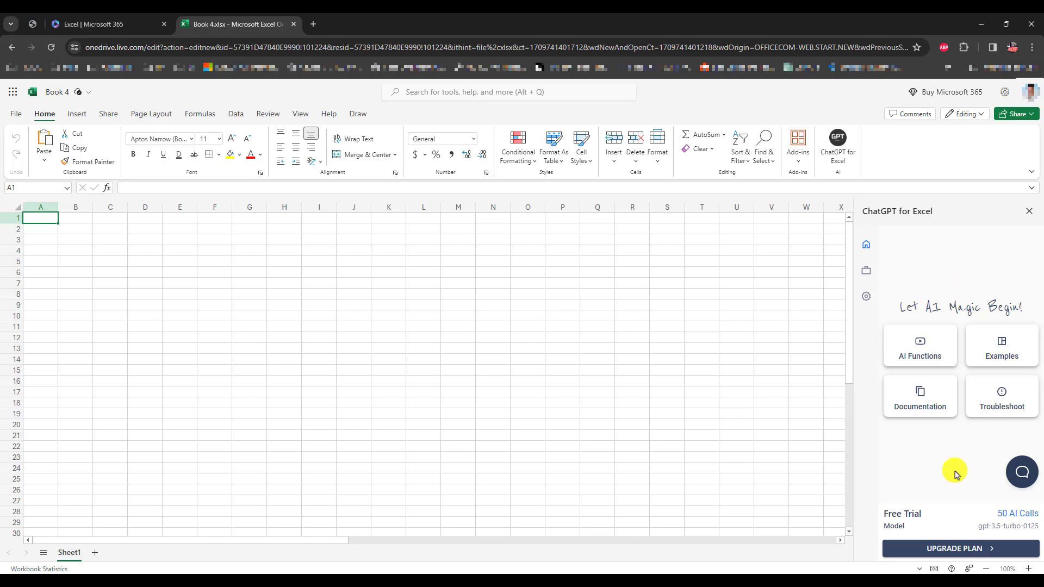
pyautogui.moveTo(995, 514); pyautogui.dragTo(1026, 513)
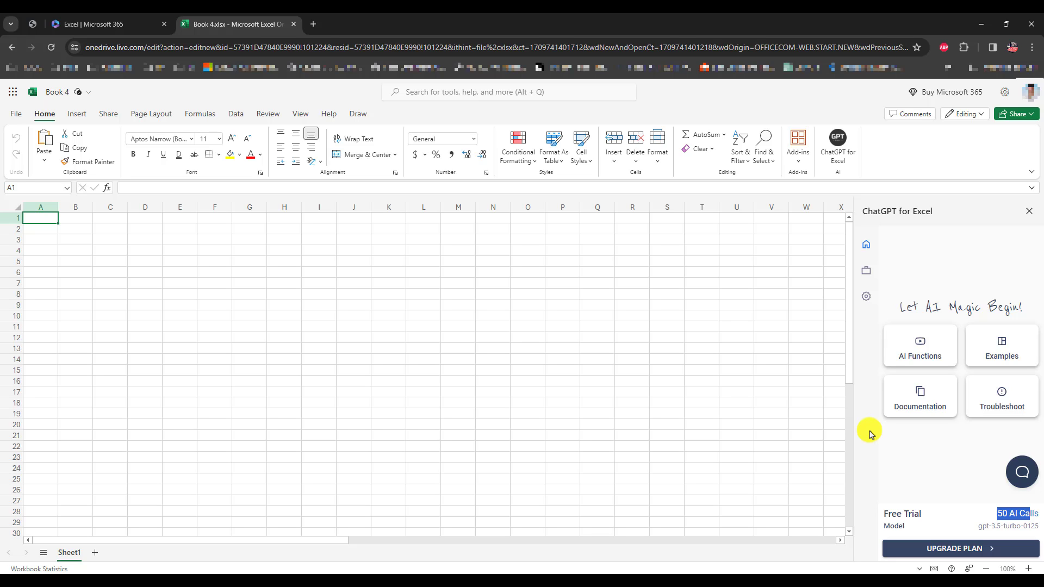
pyautogui.click(78, 243)
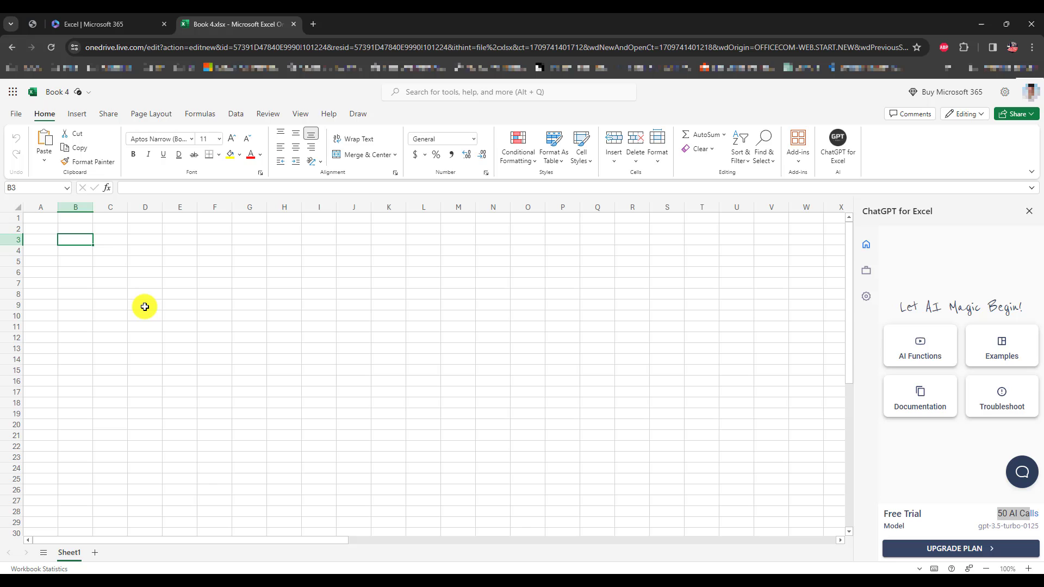
# Step: Enter 'pory roku' in B3 and =AI.LIST(B3) in B5 to spill the four seasons
pyautogui.write('pory roku')
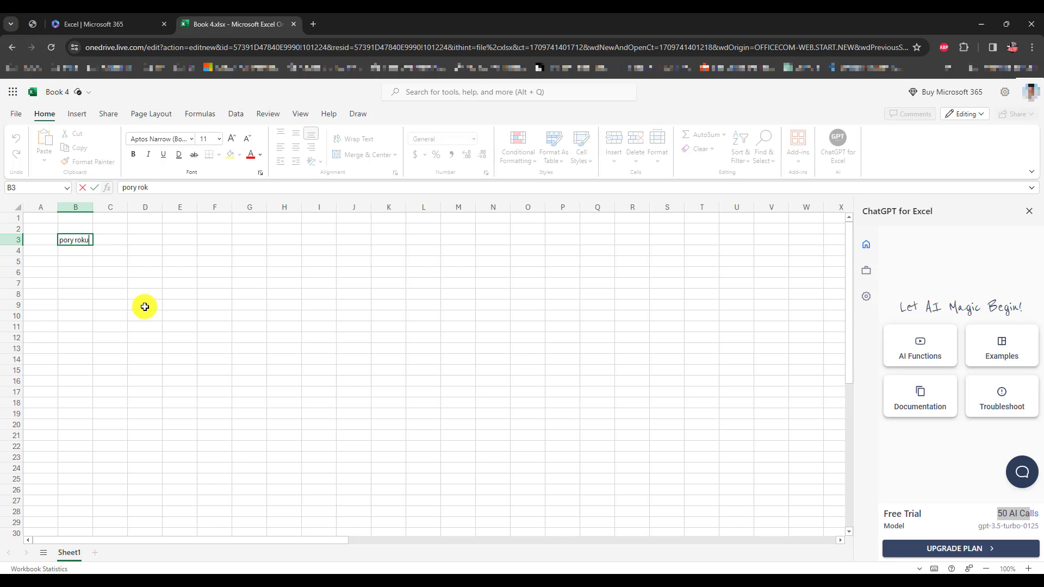
pyautogui.press('Return')
pyautogui.press('Return')
pyautogui.write('=')
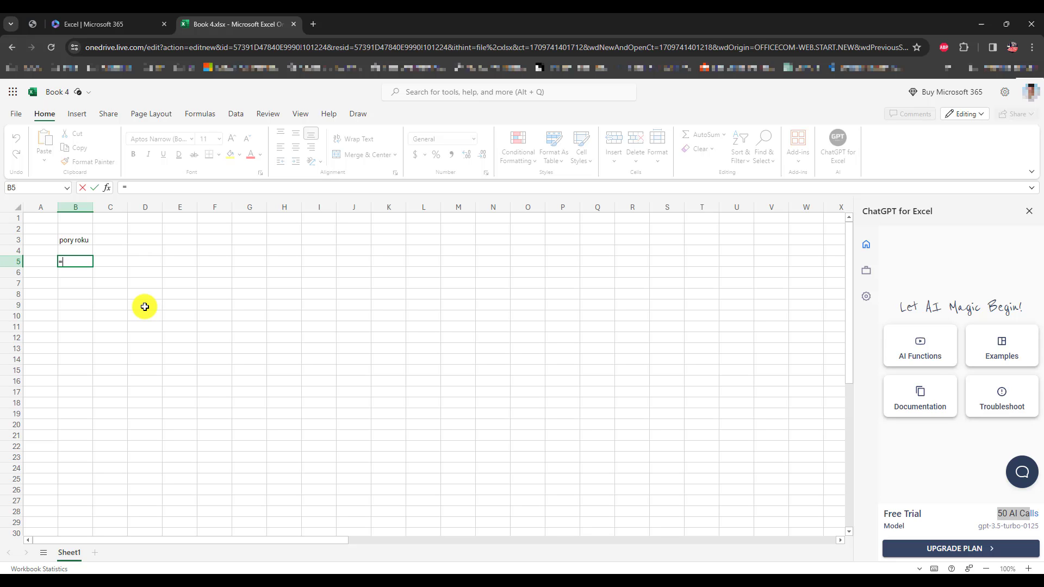
pyautogui.write('ai.l')
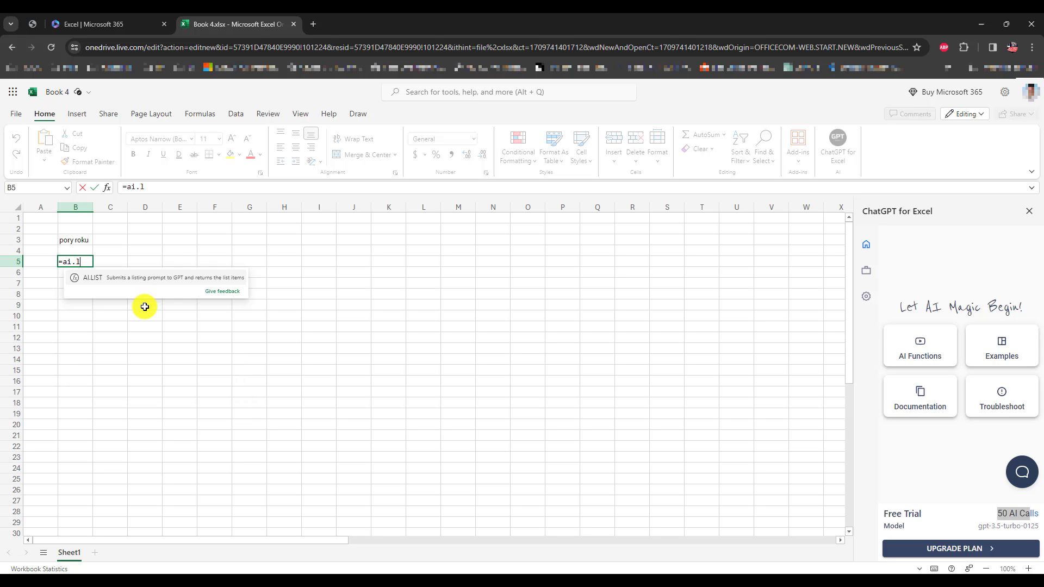
pyautogui.write('ist')
pyautogui.write('(')
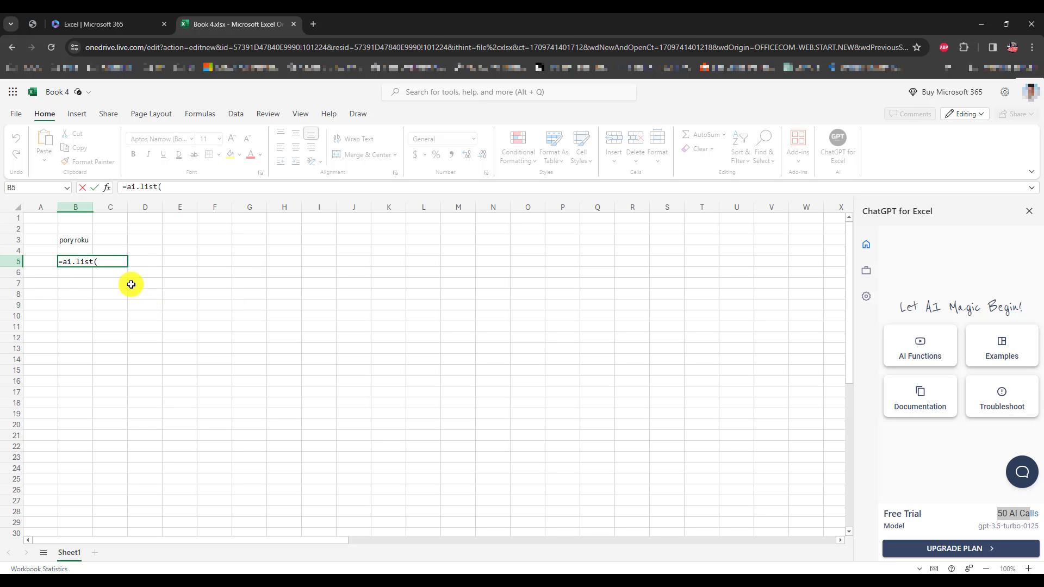
pyautogui.click(80, 237)
pyautogui.write(')')
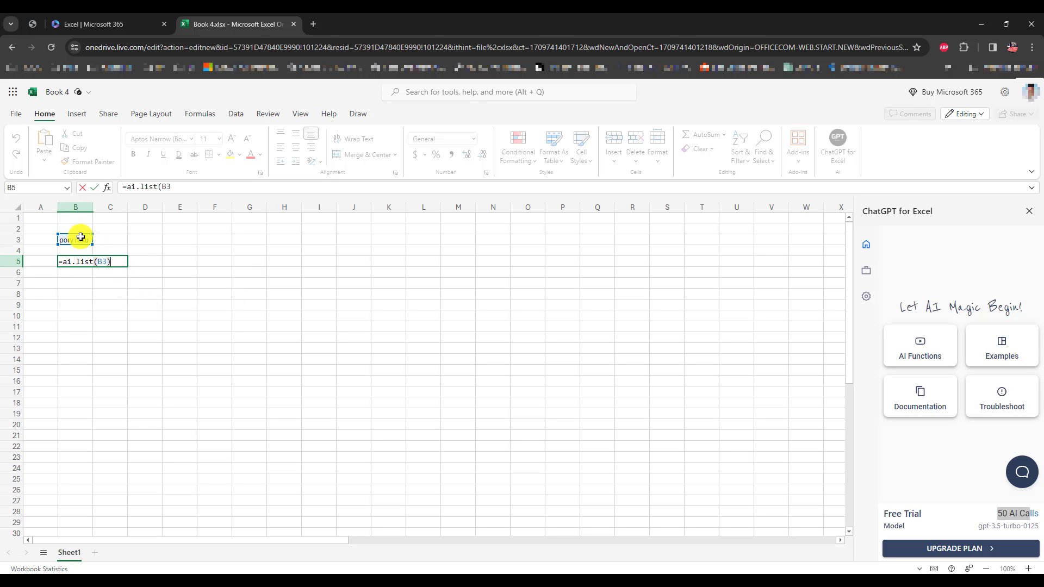
pyautogui.press('Return')
pyautogui.click(78, 260)
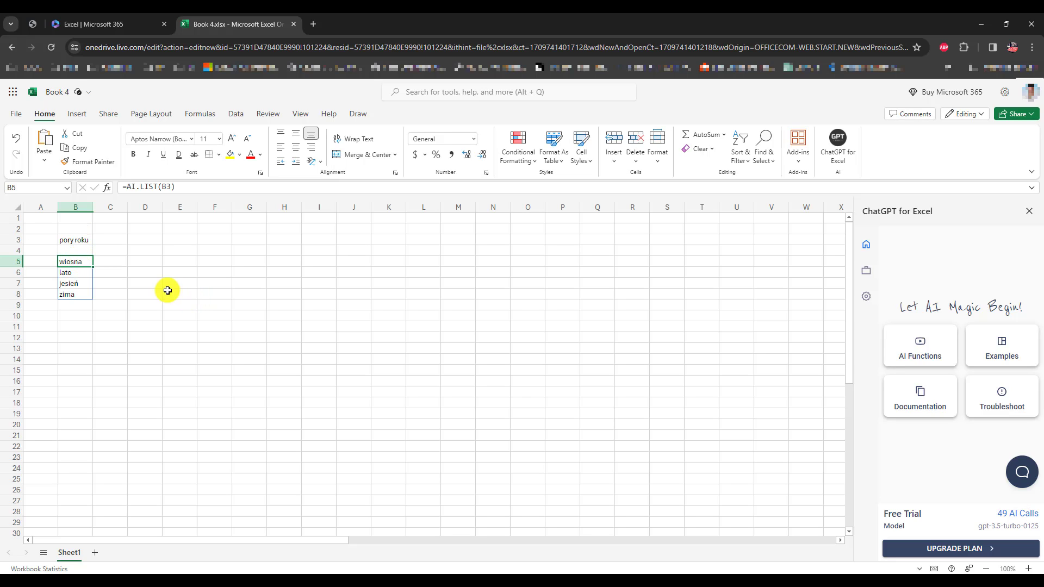
pyautogui.moveTo(88, 263); pyautogui.dragTo(82, 292)
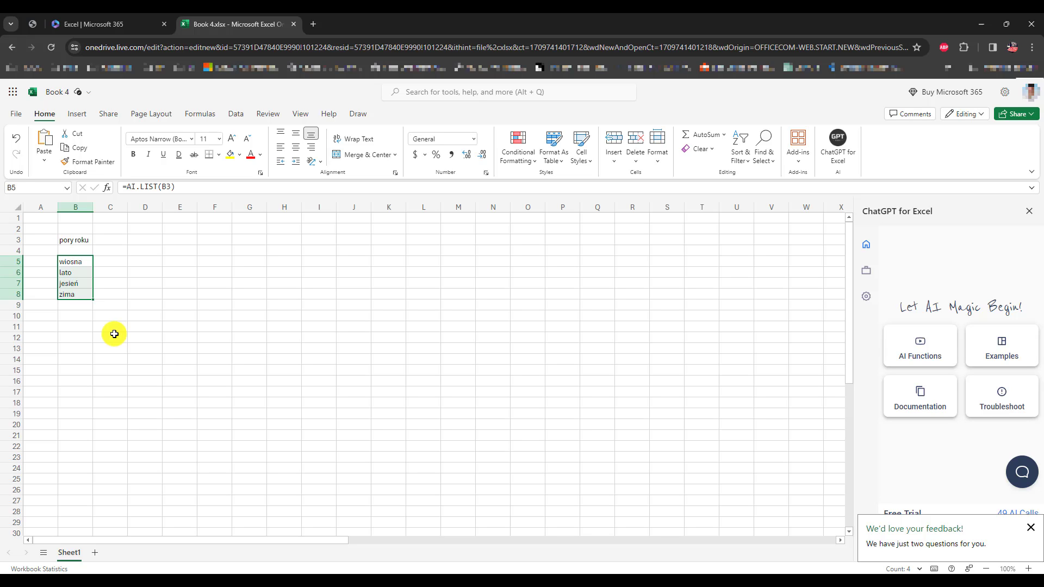
# Step: Type 'Tabela 10 krajów europy według największej powierzchni' in B11 and enter =AI.TABLE(B11) in B13
pyautogui.doubleClick(81, 327)
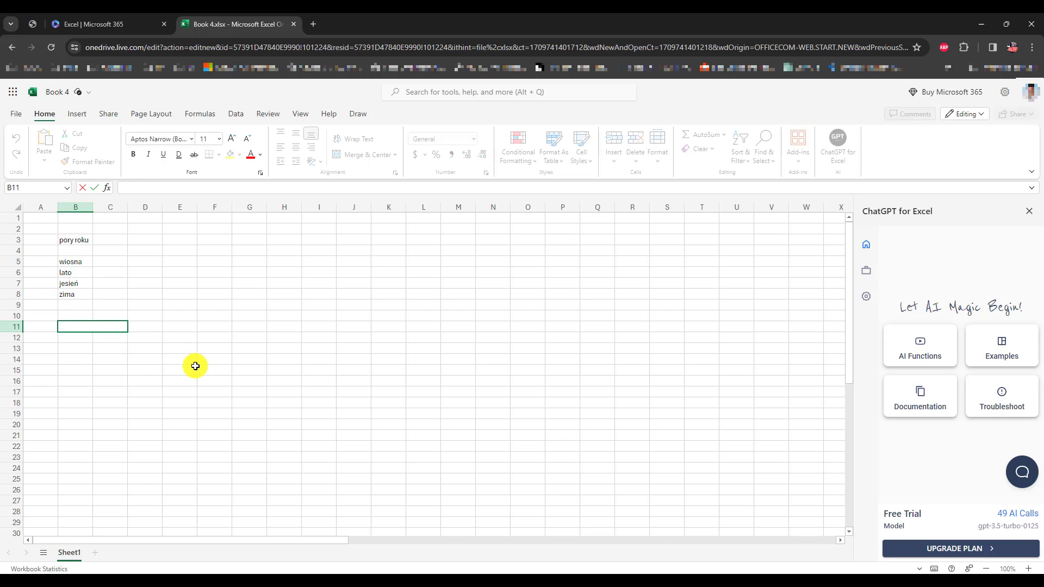
pyautogui.write('Tabela 10')
pyautogui.write(' krajów')
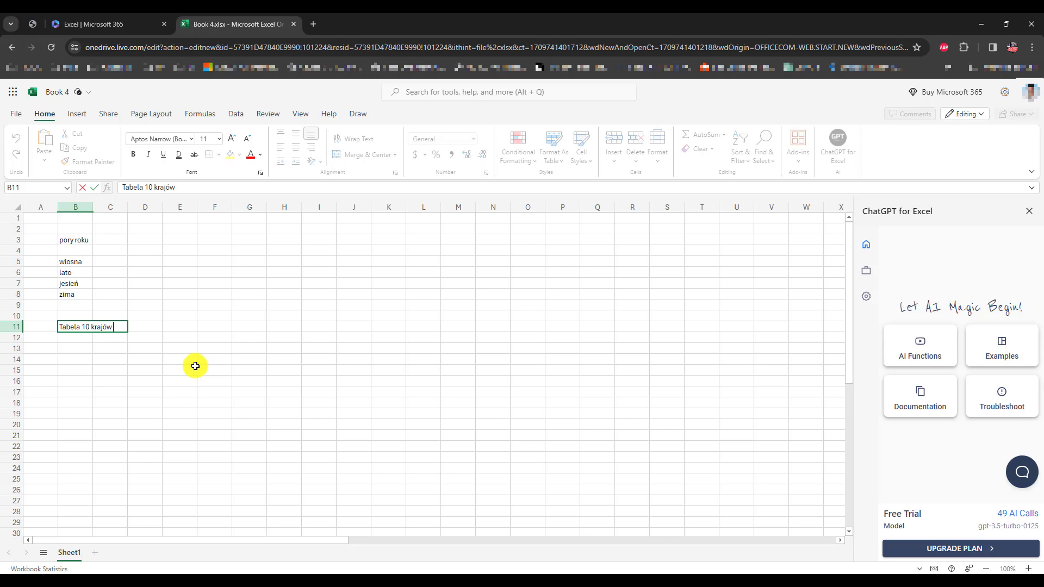
pyautogui.write(' europy')
pyautogui.write(' według')
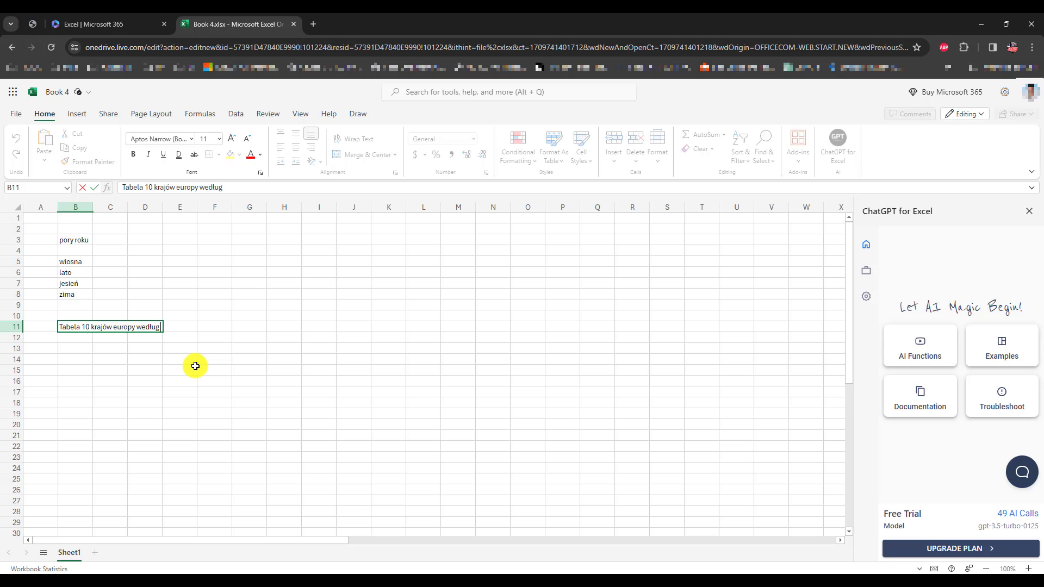
pyautogui.write(' najwię')
pyautogui.write('kszej pow')
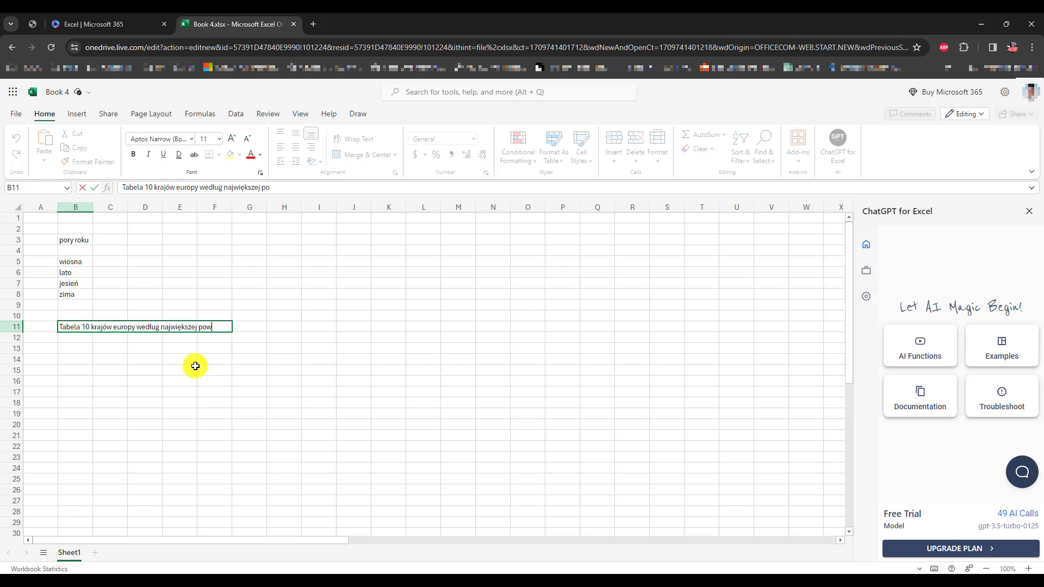
pyautogui.write('ierzchni')
pyautogui.press('Return')
pyautogui.press('Return')
pyautogui.write('=')
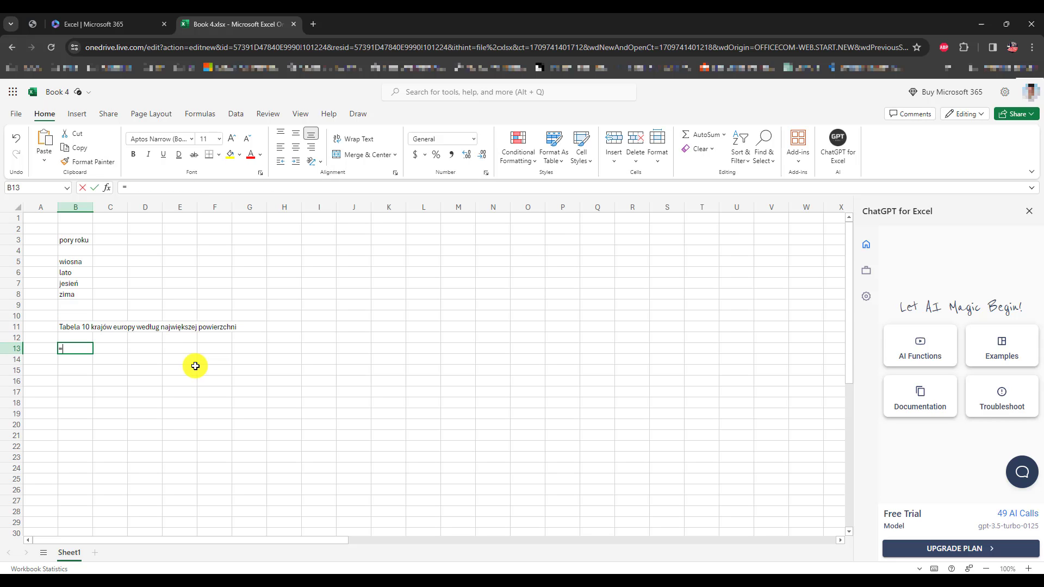
pyautogui.write('ai.ta')
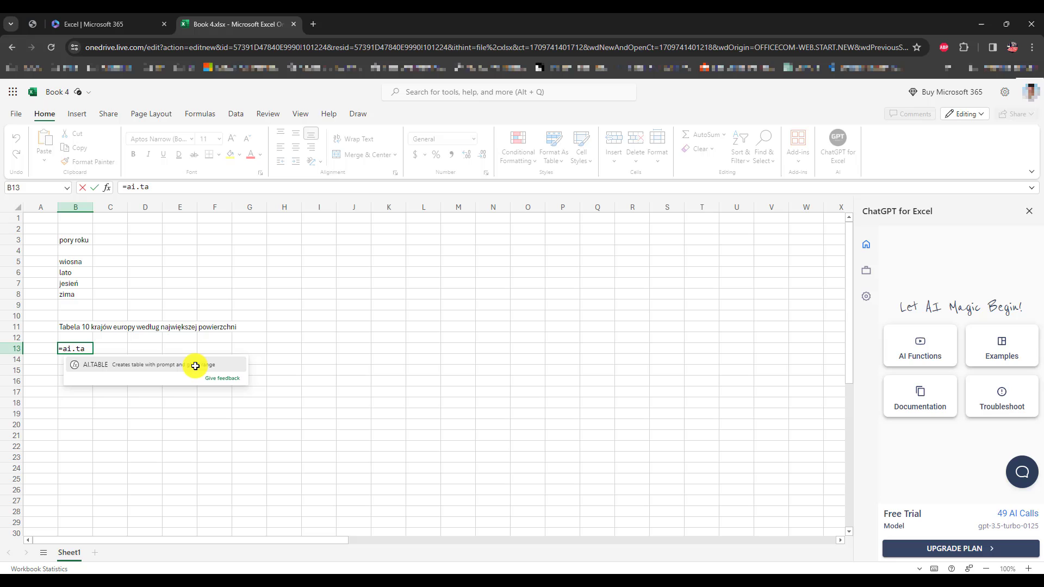
pyautogui.write('ble(')
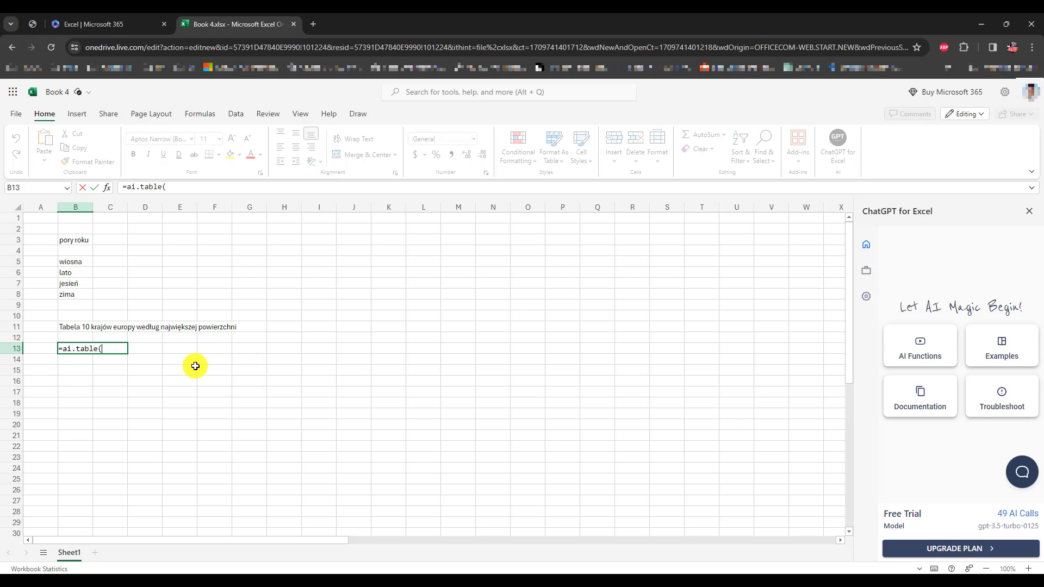
pyautogui.click(81, 325)
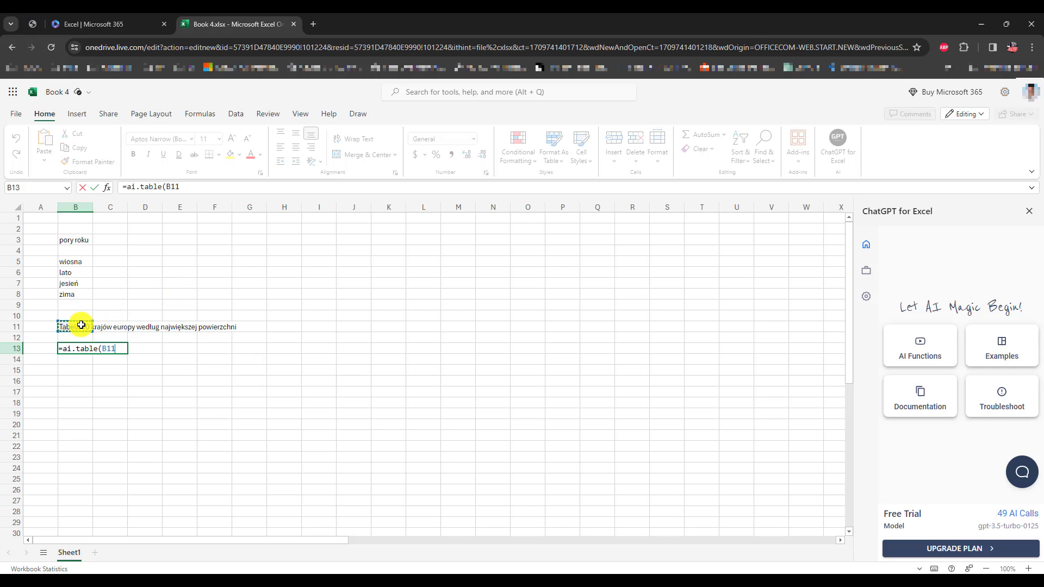
pyautogui.write(')')
pyautogui.press('Return')
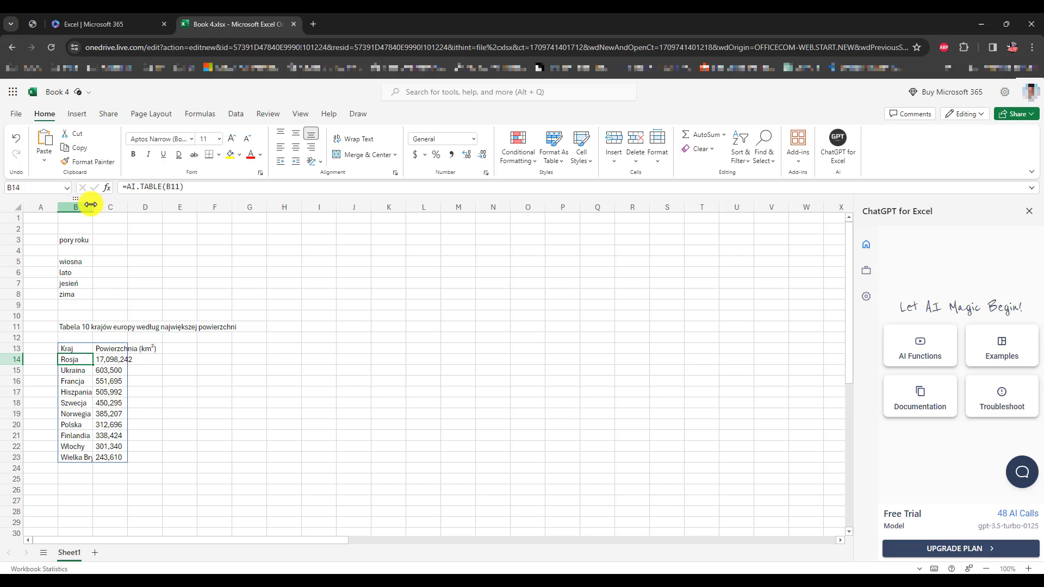
# Step: Widen column B to fit the country names, then select and deselect the generated table
pyautogui.moveTo(94, 208); pyautogui.dragTo(193, 207)
pyautogui.moveTo(90, 360); pyautogui.dragTo(129, 458)
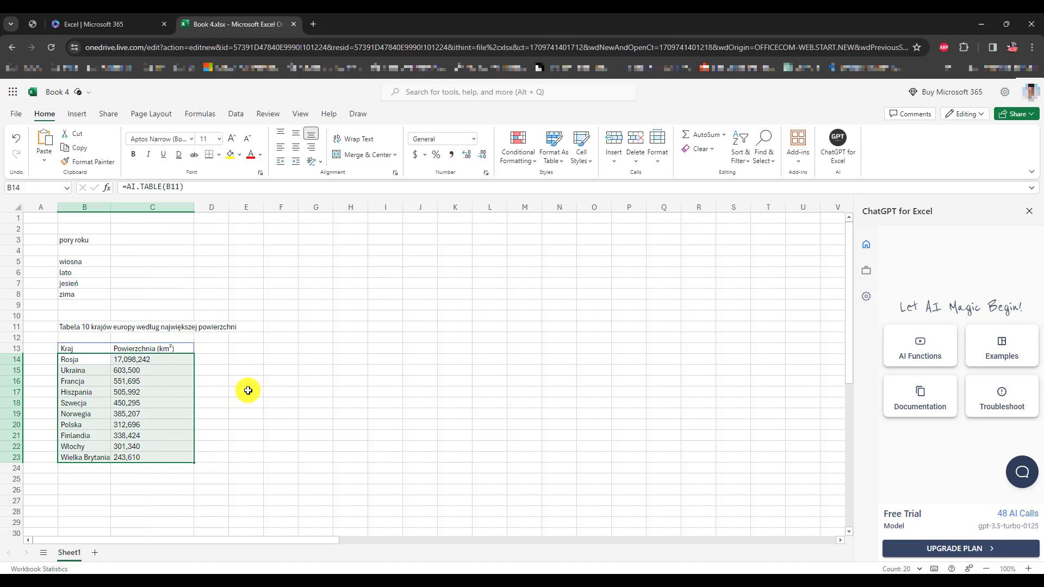
pyautogui.click(246, 362)
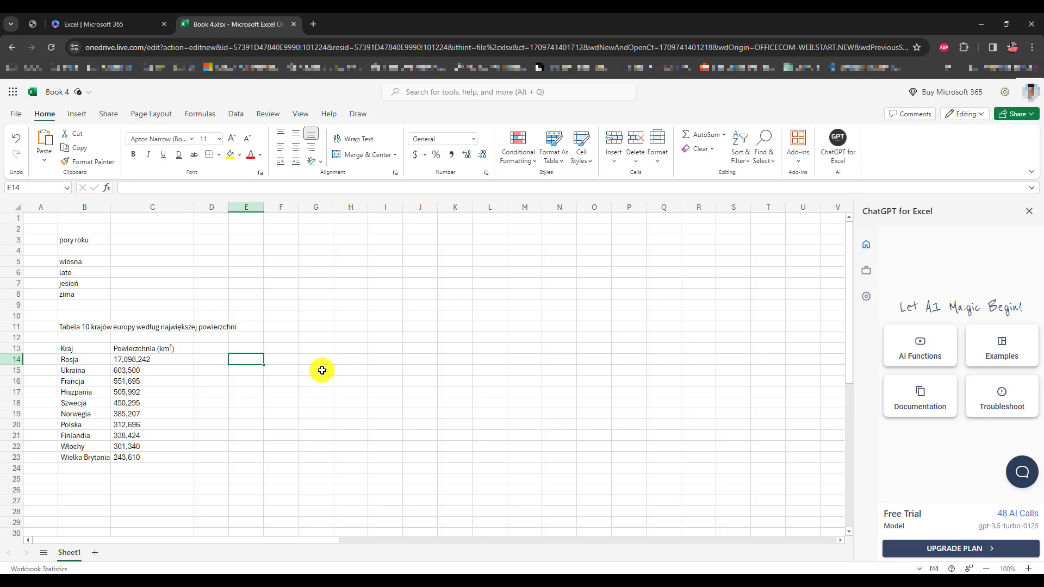
# Step: Enter 'Ala ma Kota', 'Kot ma na imię Kamil' and 'Asia libi Kamila' in E3:E5
pyautogui.click(250, 241)
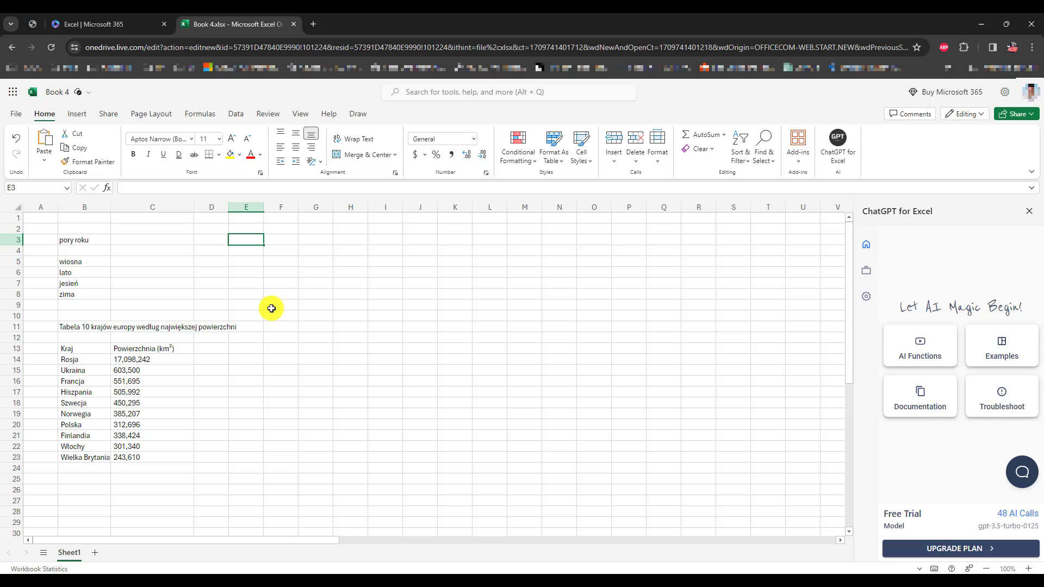
pyautogui.write('Ala')
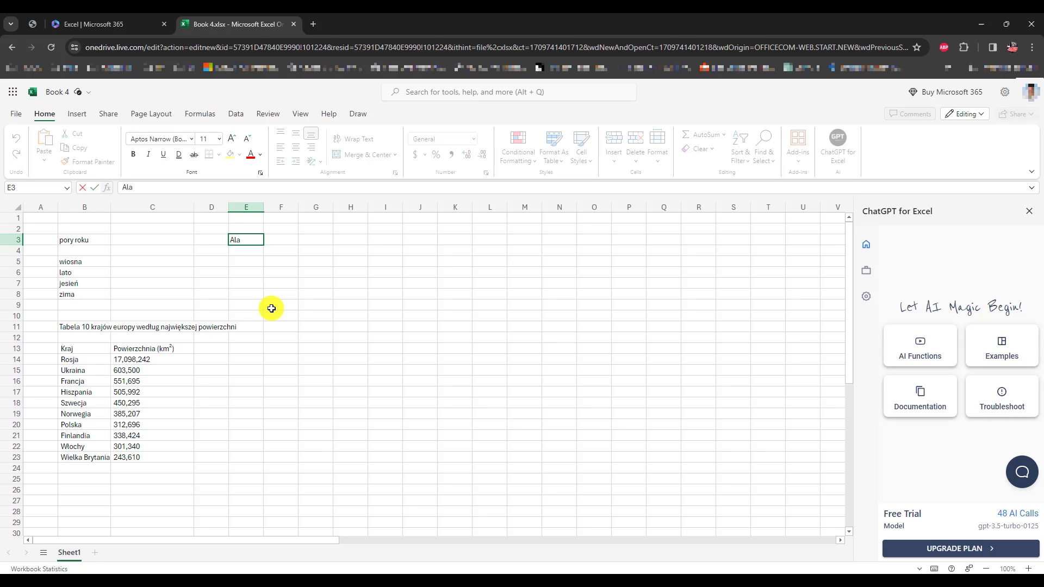
pyautogui.write(' ma Kota')
pyautogui.press('Return')
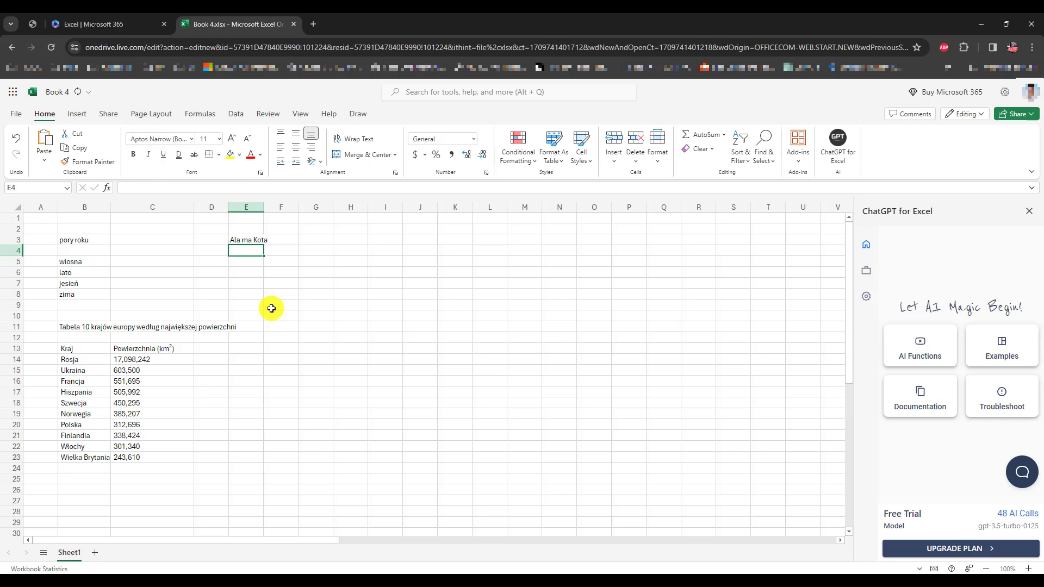
pyautogui.write('Kot m')
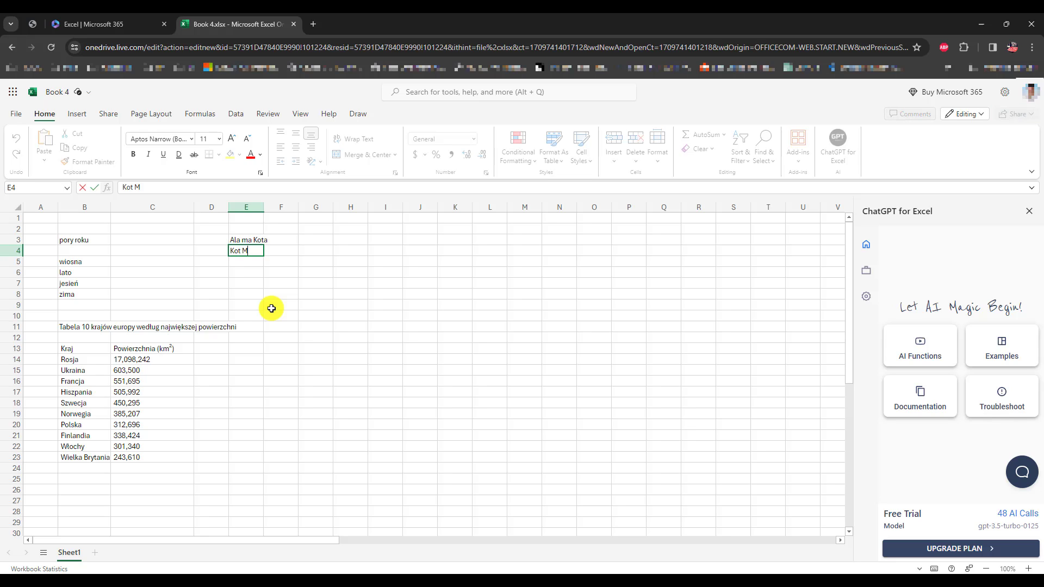
pyautogui.write('a na imię')
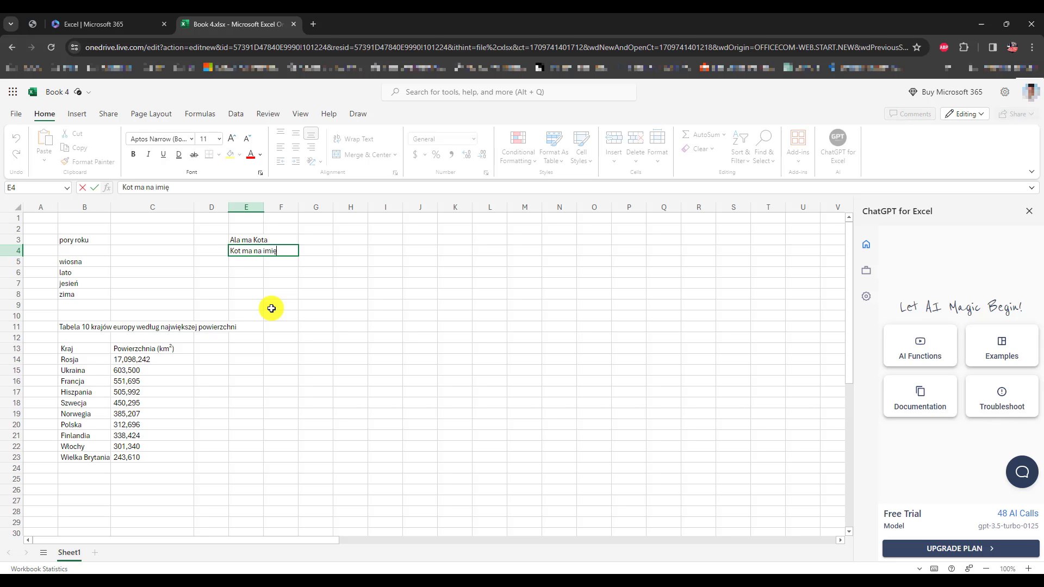
pyautogui.write(' Kamil')
pyautogui.press('Return')
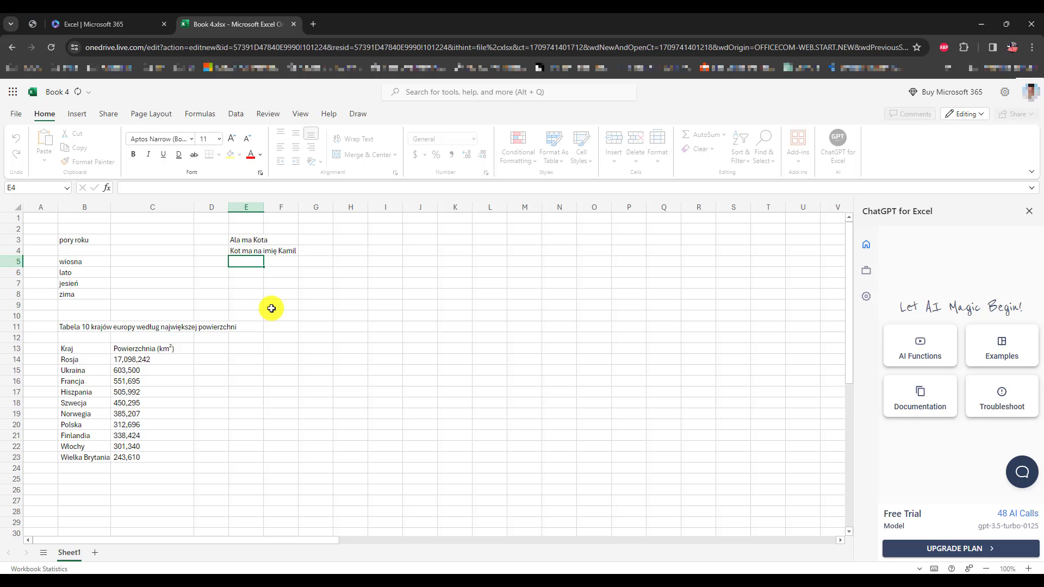
pyautogui.write('Asia libi K')
pyautogui.write('amila')
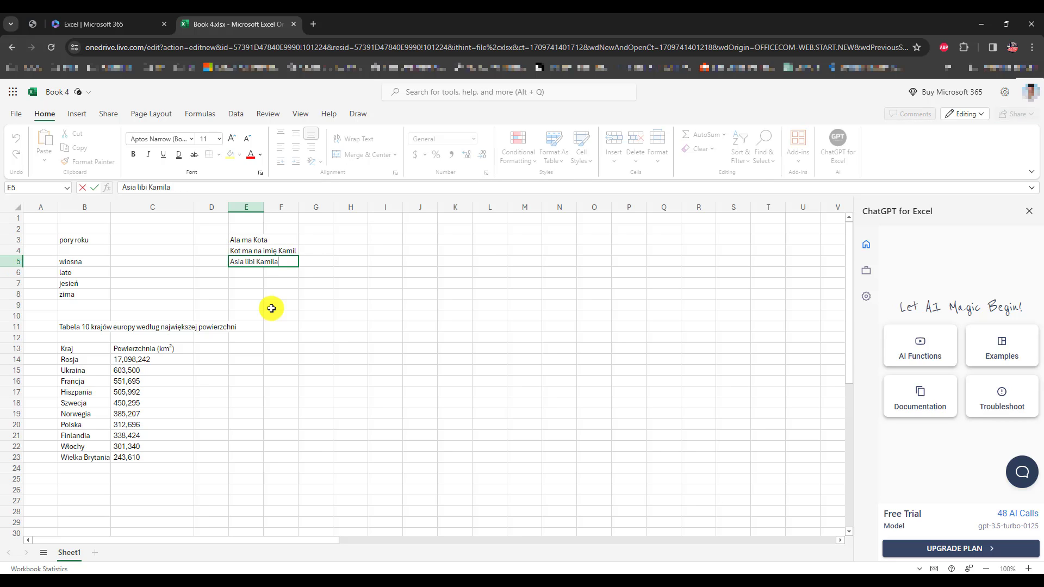
pyautogui.press('Return')
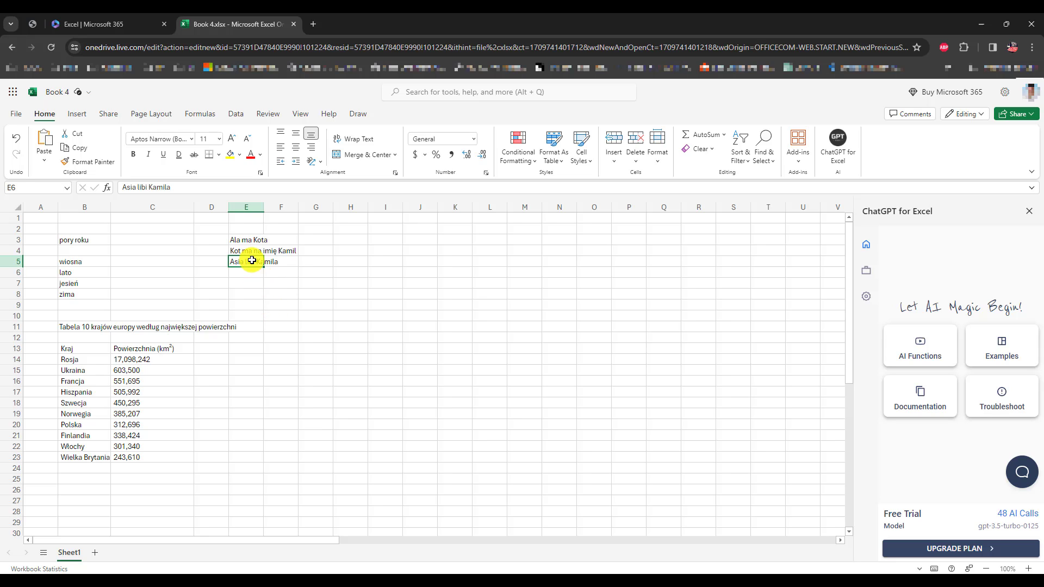
# Step: Correct the E5 sentence to read 'Asia lubi Kamila'
pyautogui.doubleClick(249, 262)
pyautogui.write('u')
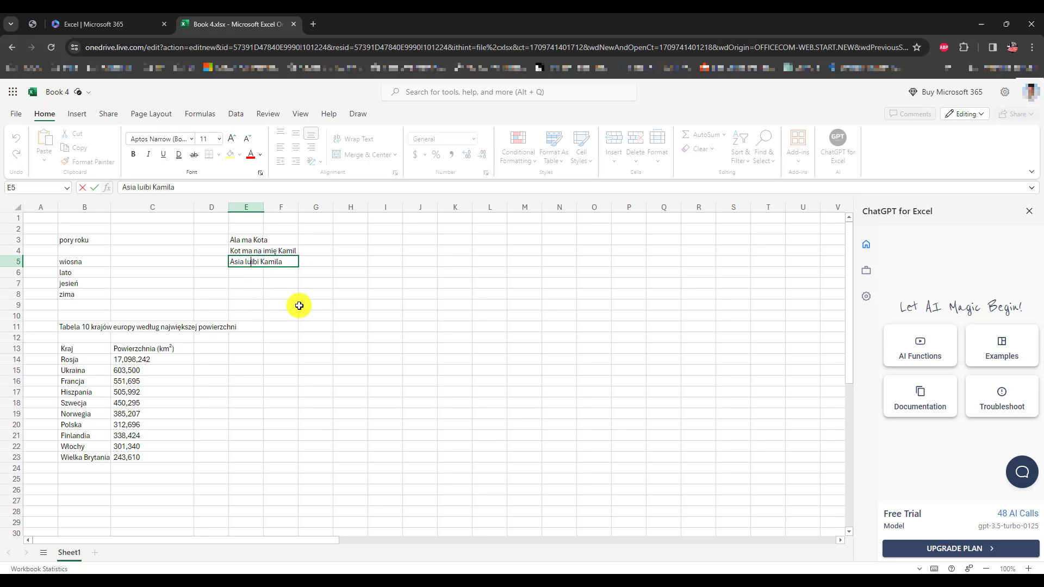
pyautogui.press('Delete')
pyautogui.press('Return')
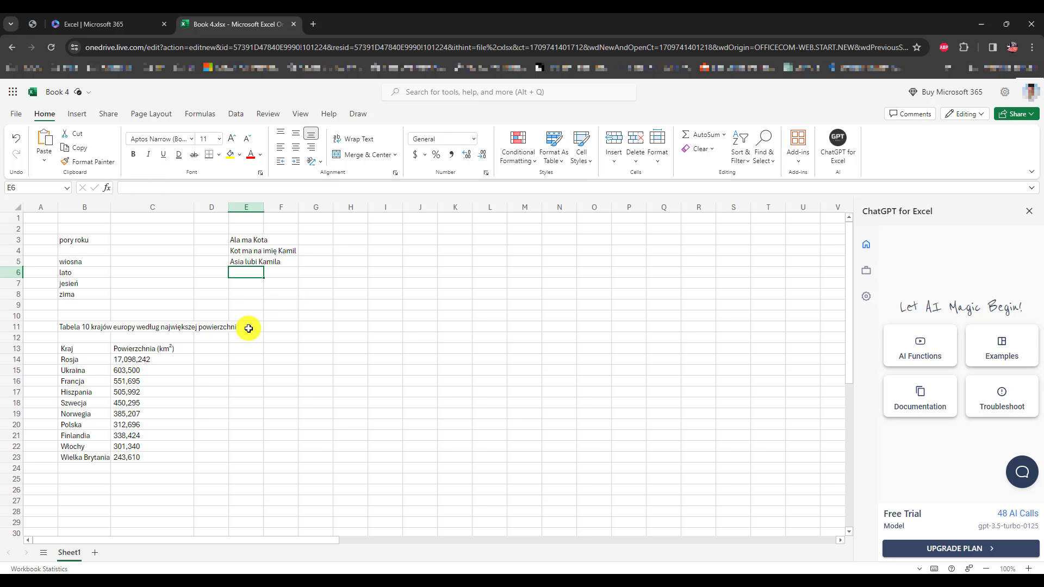
# Step: Type the label 'Imię' in E7 and move to cell G9
pyautogui.press('Down')
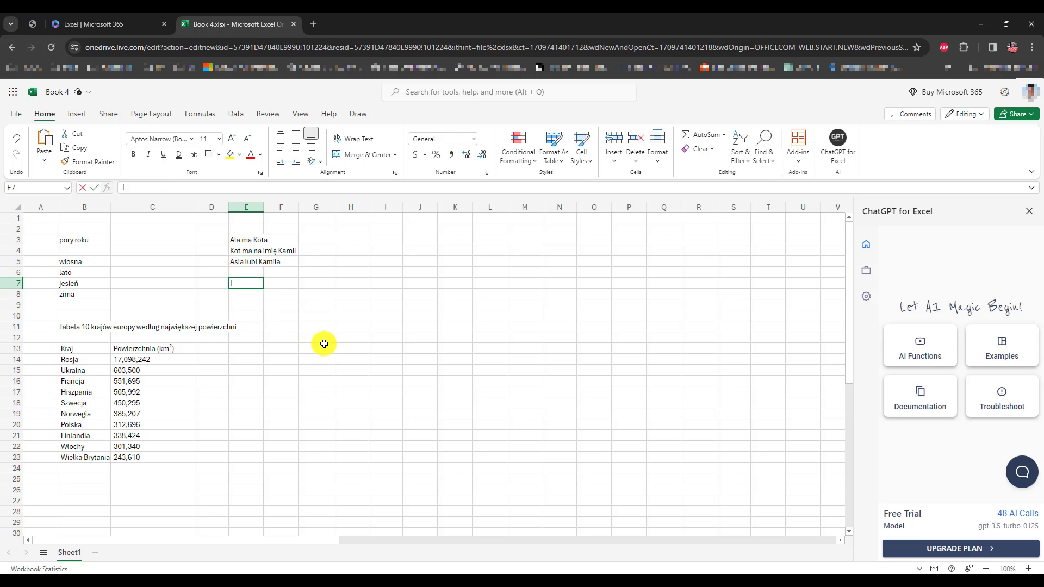
pyautogui.write('Imię')
pyautogui.press('Return')
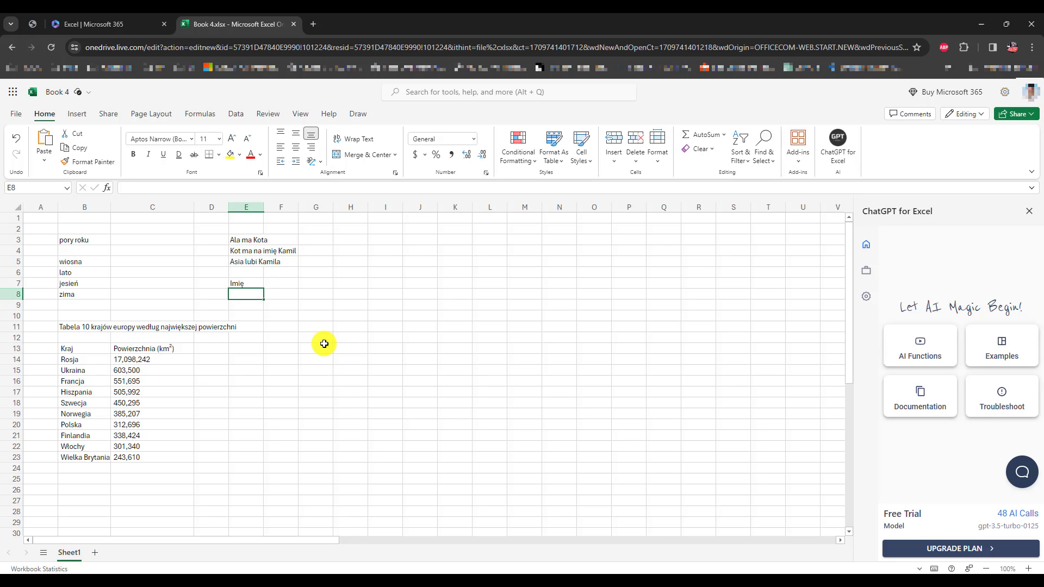
pyautogui.press('Right')
pyautogui.press('Right')
pyautogui.press('Left')
pyautogui.press('Down')
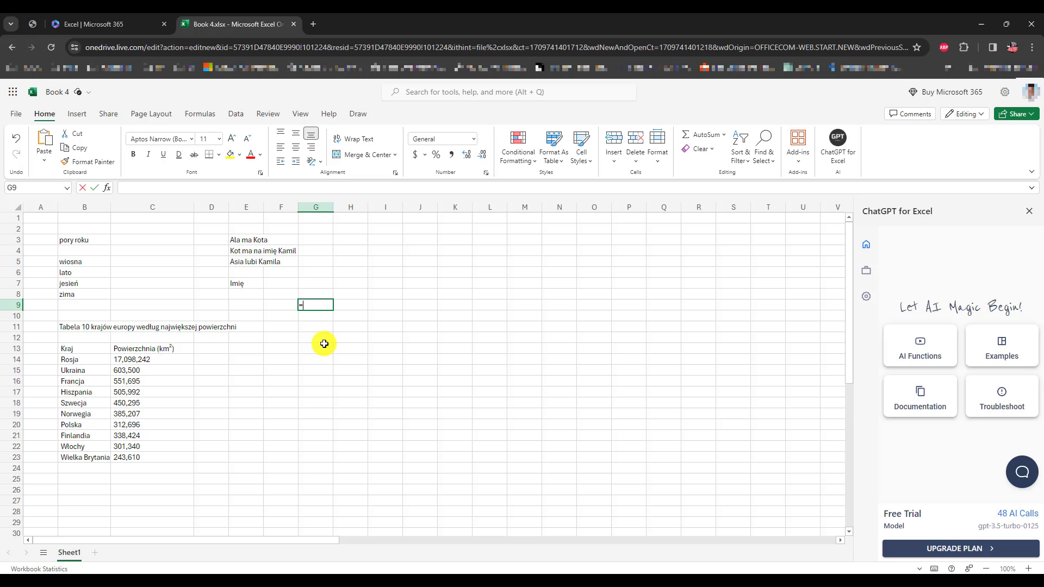
# Step: Enter =AI.EXTRACT(E3:E5;E7) in G9 to pull the names from the three sentences
pyautogui.write('ai.')
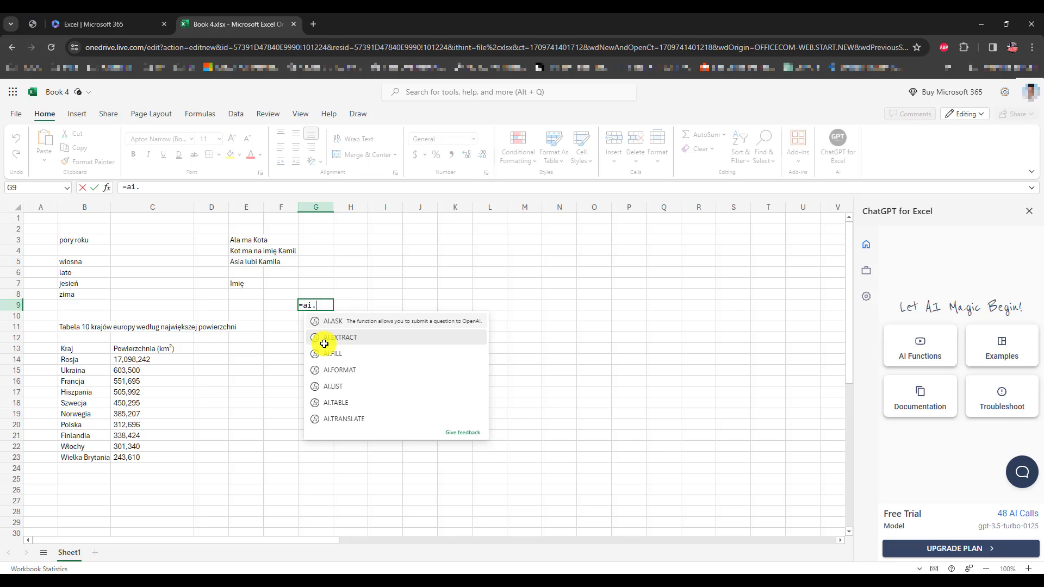
pyautogui.write('ex')
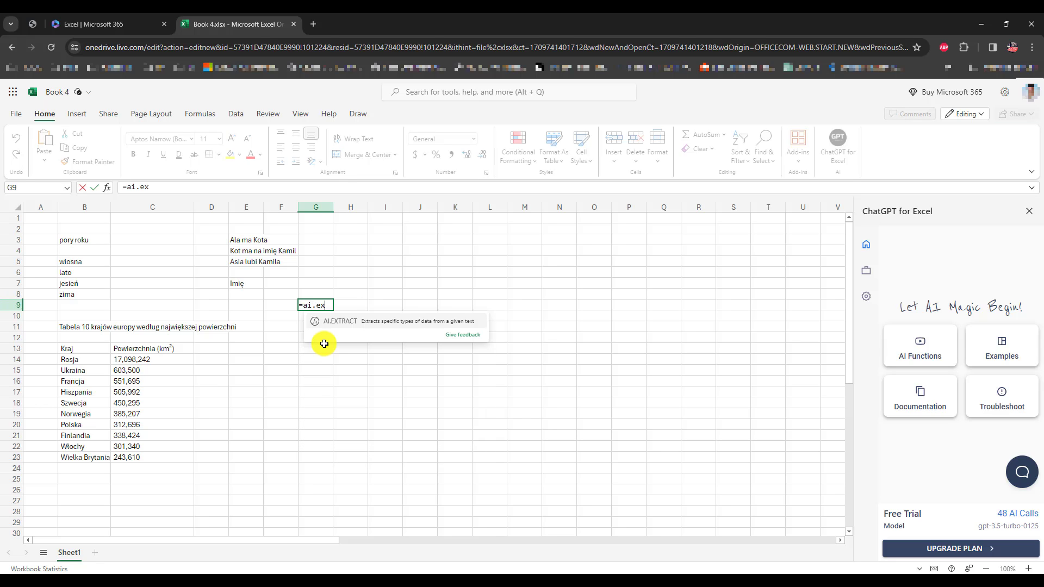
pyautogui.write('tract')
pyautogui.write('(')
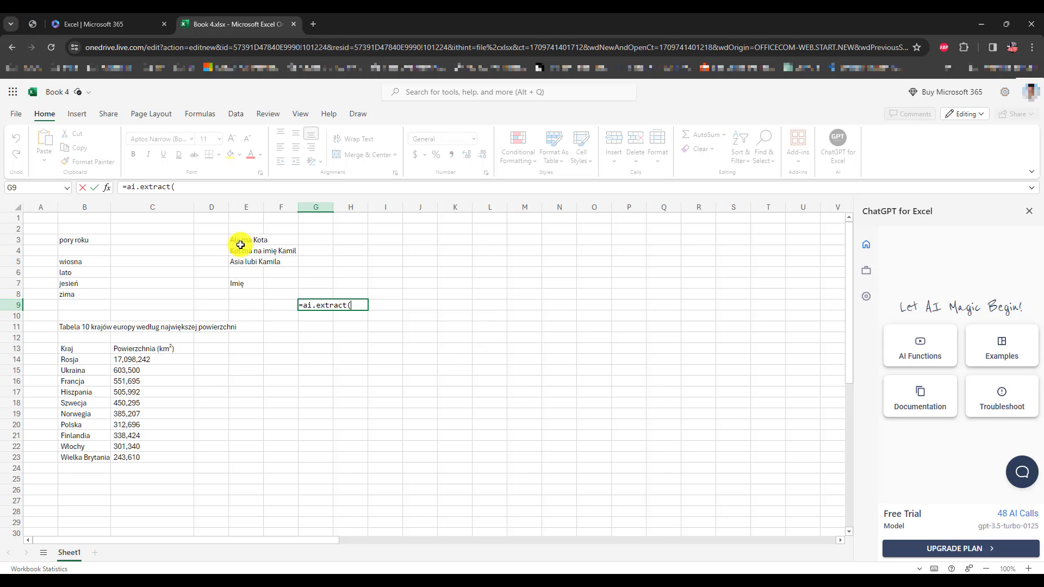
pyautogui.moveTo(241, 241); pyautogui.dragTo(243, 260)
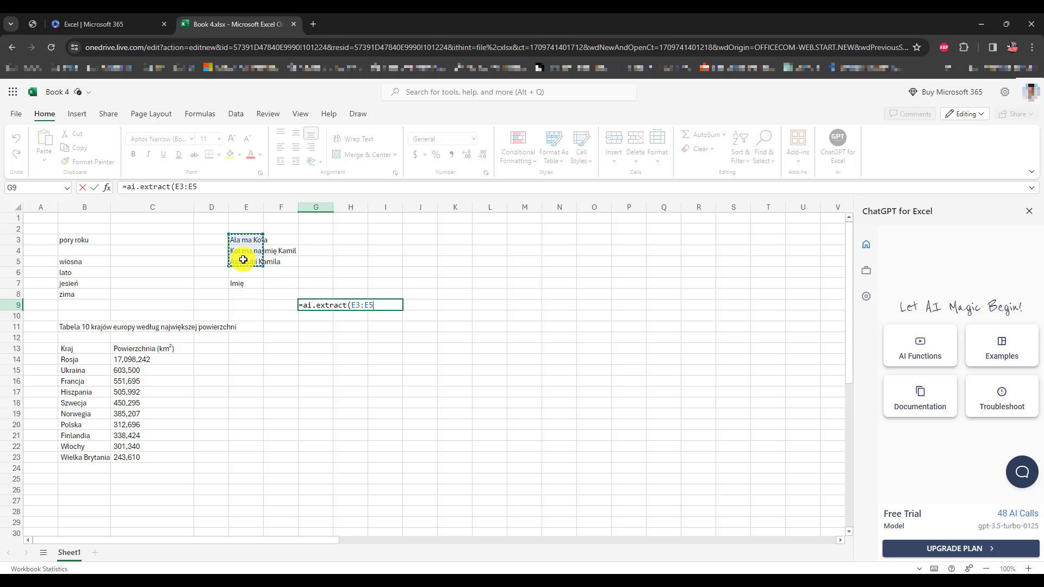
pyautogui.write(';')
pyautogui.click(245, 284)
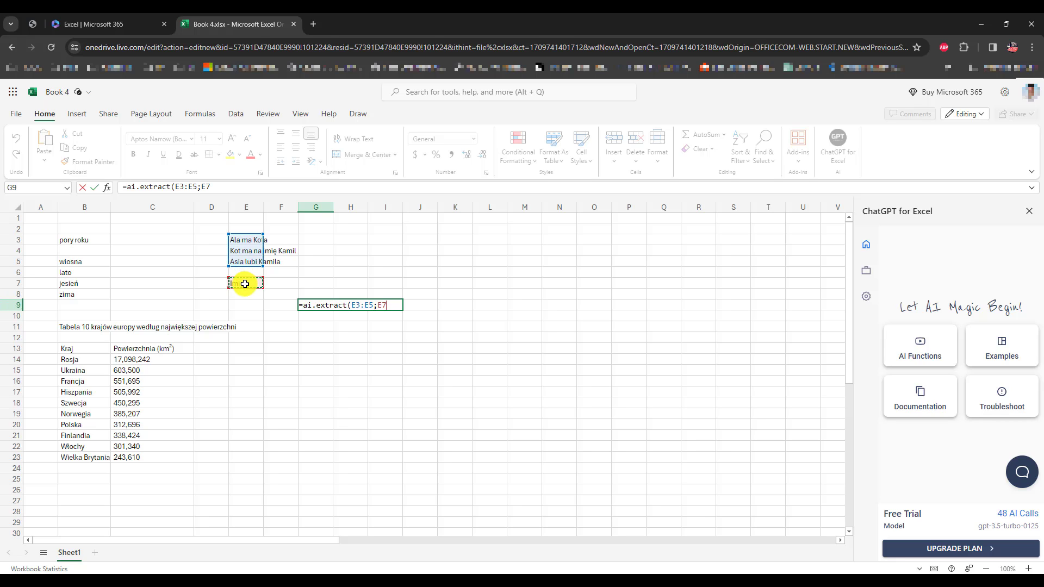
pyautogui.write(')')
pyautogui.press('Return')
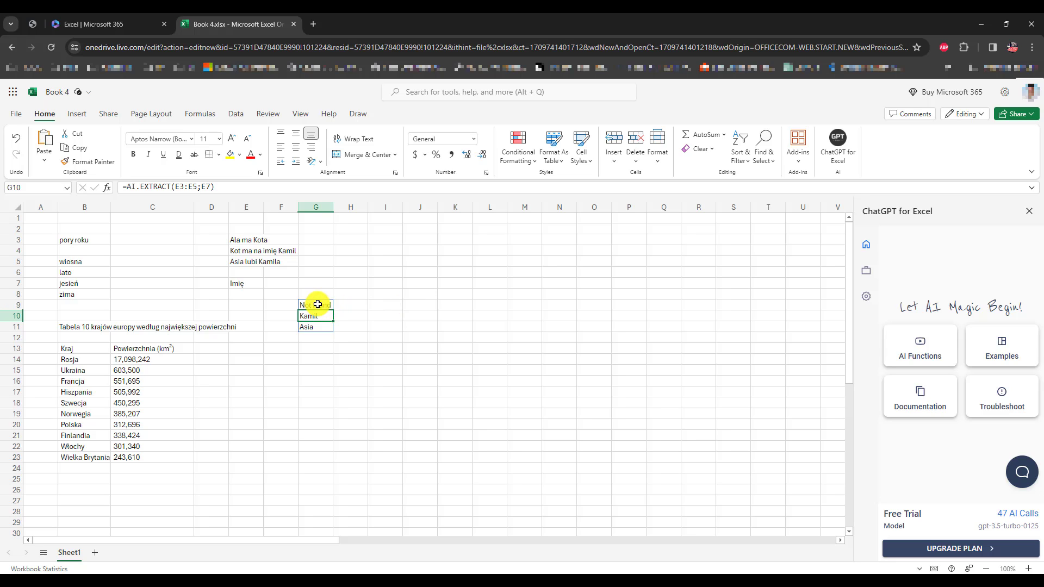
pyautogui.moveTo(315, 305); pyautogui.dragTo(322, 326)
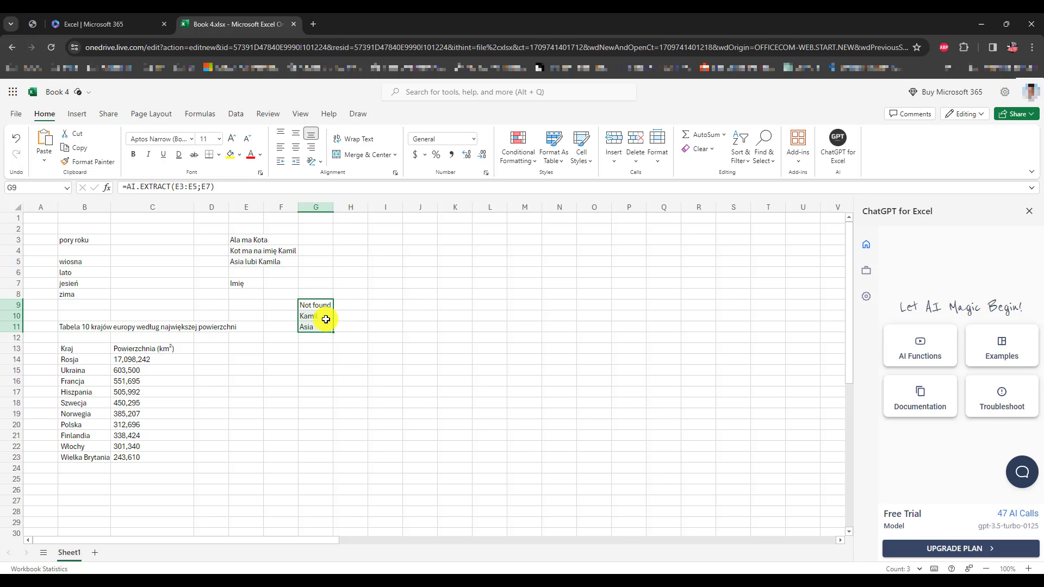